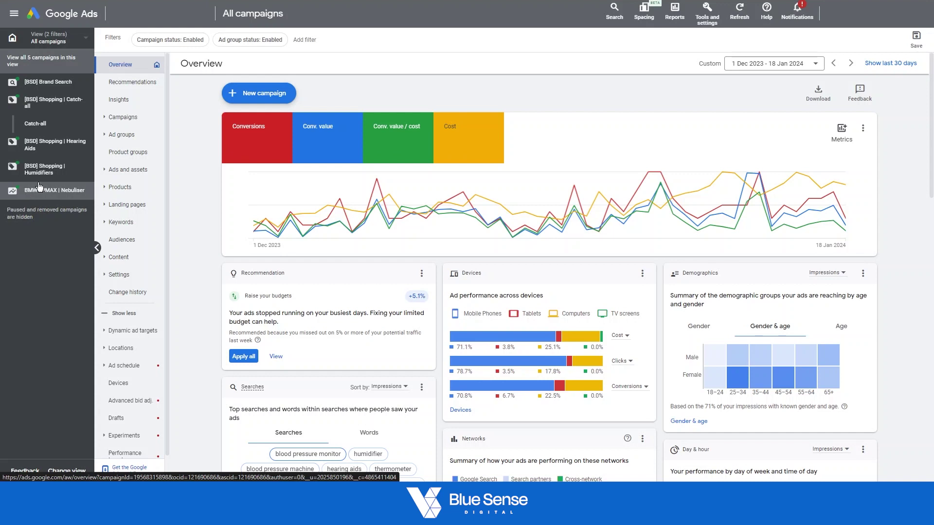
Go to the [BSD] Shopping | Catch-all campaign's Negative keywords page.
{"action": "left_click", "coordinate": [53, 106]}
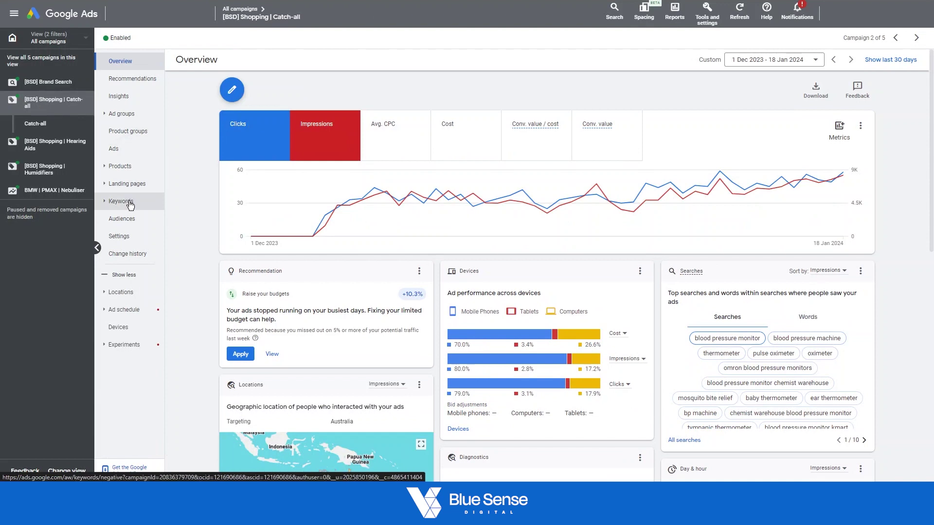
{"action": "left_click", "coordinate": [129, 203]}
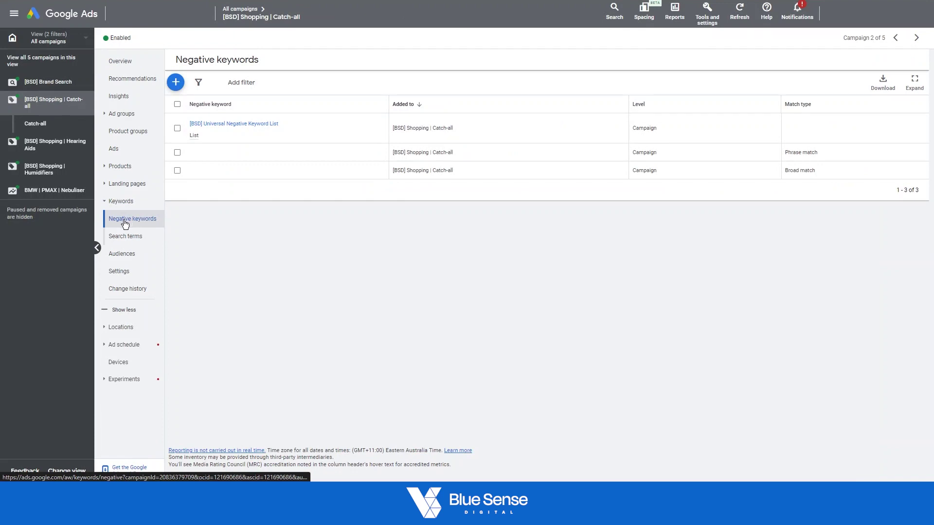
{"action": "left_click", "coordinate": [176, 82]}
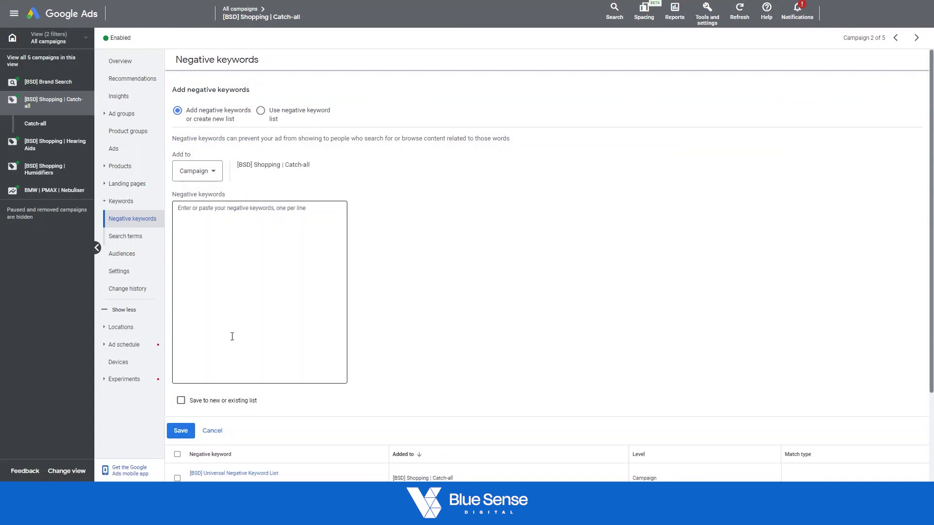
{"action": "left_click", "coordinate": [180, 407]}
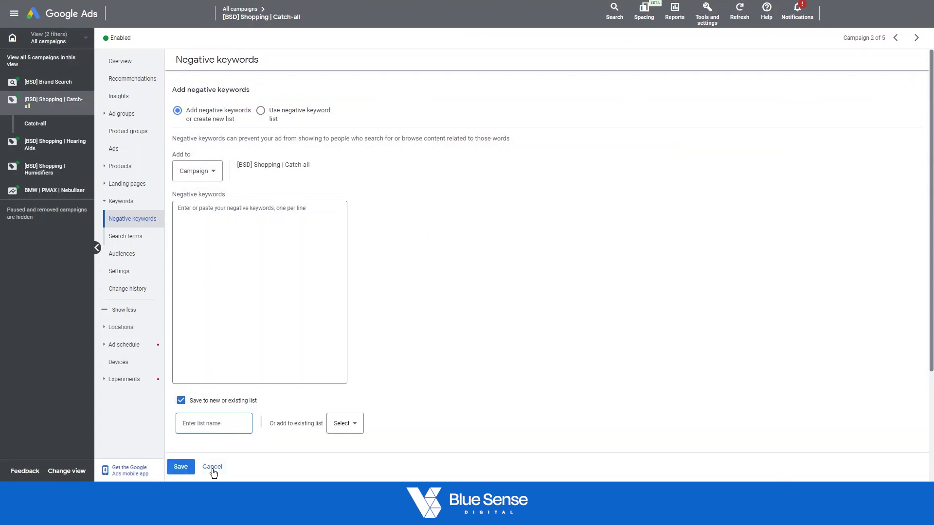
{"action": "left_click", "coordinate": [212, 467]}
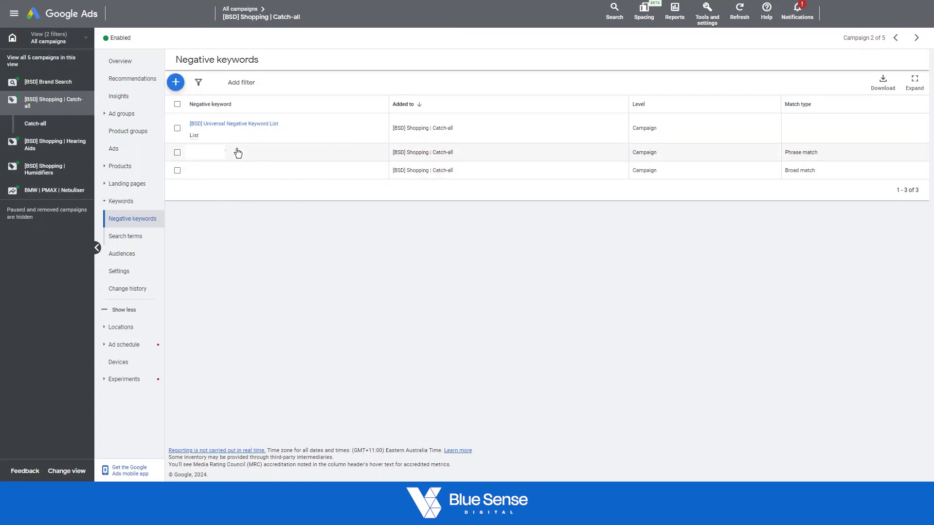
Start a new negative keywords entry and enter fresh as the broad-match keyword.
{"action": "left_click", "coordinate": [175, 82]}
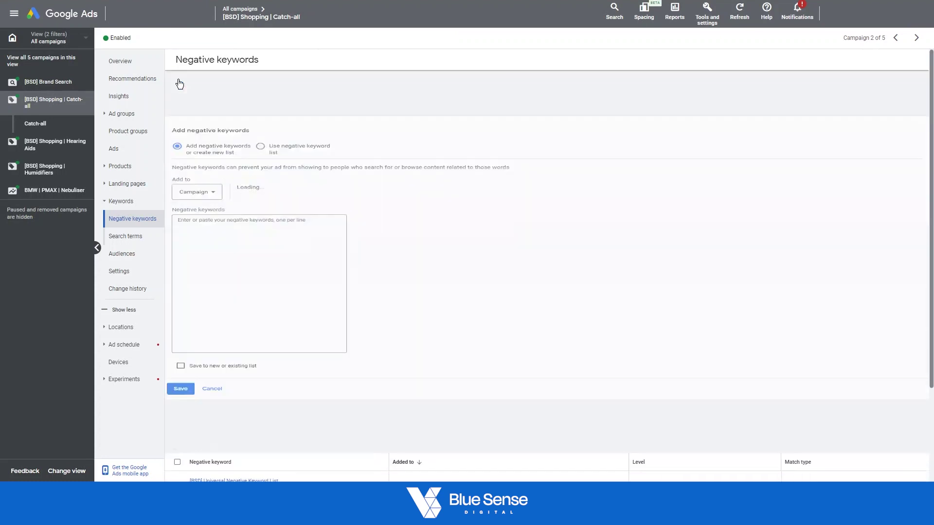
{"action": "left_click", "coordinate": [247, 232]}
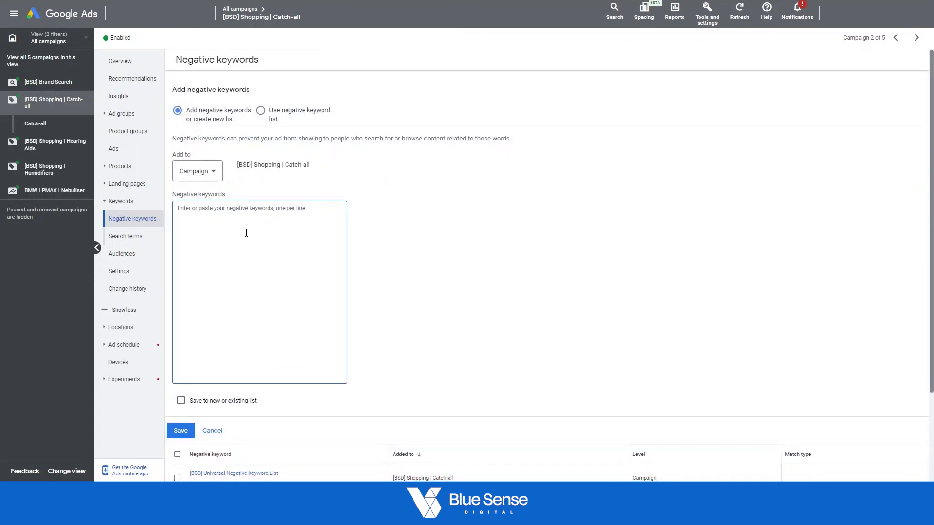
{"action": "type", "text": "fresh"}
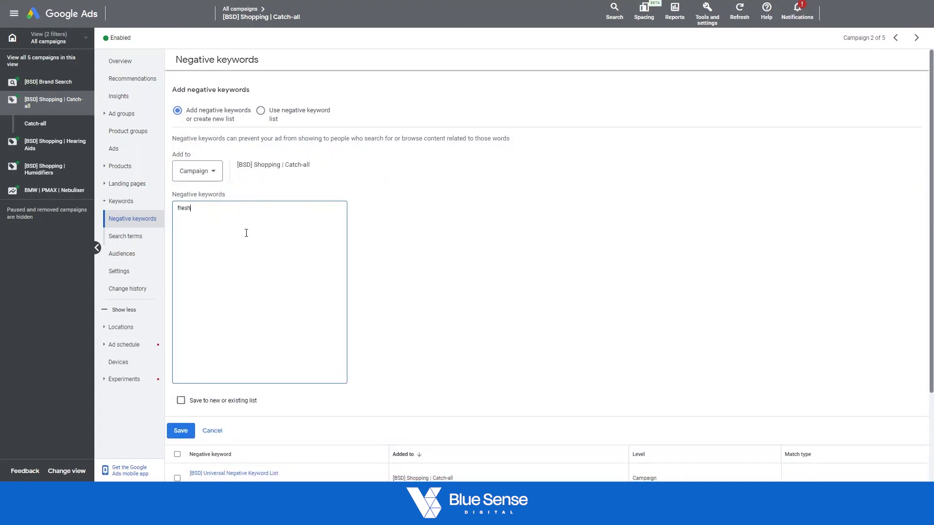
Copy fresh onto a second line and wrap it in double quotes as "fresh".
{"action": "double_click", "coordinate": [185, 208]}
{"action": "key", "text": "ctrl+c"}
{"action": "left_click", "coordinate": [217, 253]}
{"action": "key", "text": "Return"}
{"action": "key", "text": "ctrl+v"}
{"action": "type", "text": "\""}
{"action": "key", "text": "Home"}
{"action": "type", "text": "\""}
Highlight the "fresh" phrase-match line to point it out.
{"action": "left_click_drag", "start_coordinate": [195, 215], "coordinate": [175, 218]}
{"action": "left_click", "coordinate": [218, 240]}
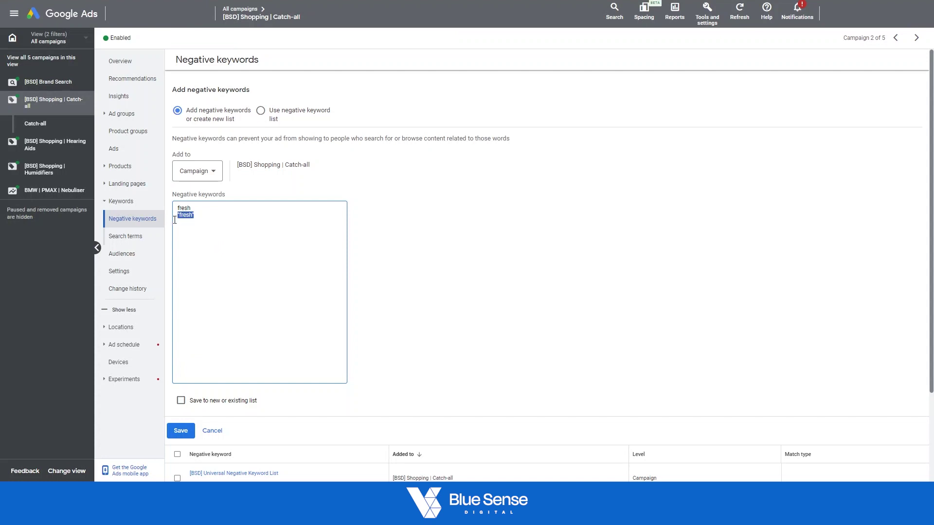
{"action": "left_click", "coordinate": [220, 254]}
{"action": "left_click_drag", "start_coordinate": [200, 215], "coordinate": [174, 220]}
{"action": "left_click", "coordinate": [216, 237]}
{"action": "left_click_drag", "start_coordinate": [203, 216], "coordinate": [175, 217]}
Add [fresh] on a third line as the exact-match negative keyword.
{"action": "left_click", "coordinate": [216, 227]}
{"action": "key", "text": "Return"}
{"action": "type", "text": "fresh]"}
{"action": "key", "text": "Home"}
{"action": "type", "text": "["}
Highlight the fresh, "fresh" and [fresh] lines to compare broad, phrase and exact match.
{"action": "left_click_drag", "start_coordinate": [194, 238], "coordinate": [174, 227]}
{"action": "left_click", "coordinate": [199, 241]}
{"action": "left_click_drag", "start_coordinate": [195, 223], "coordinate": [162, 225]}
{"action": "left_click", "coordinate": [186, 223]}
{"action": "left_click", "coordinate": [202, 236]}
{"action": "left_click_drag", "start_coordinate": [224, 222], "coordinate": [173, 222]}
{"action": "left_click", "coordinate": [199, 235]}
{"action": "left_click_drag", "start_coordinate": [193, 209], "coordinate": [173, 209]}
{"action": "left_click", "coordinate": [215, 229]}
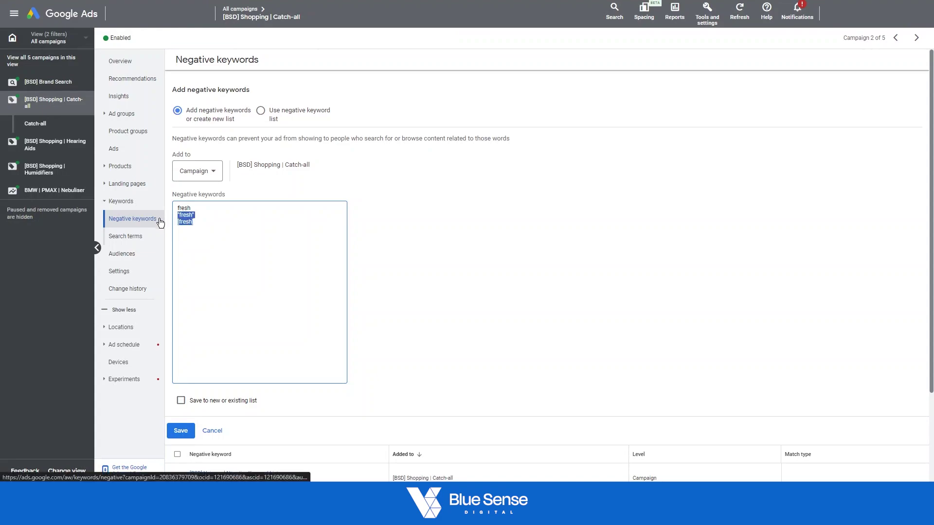